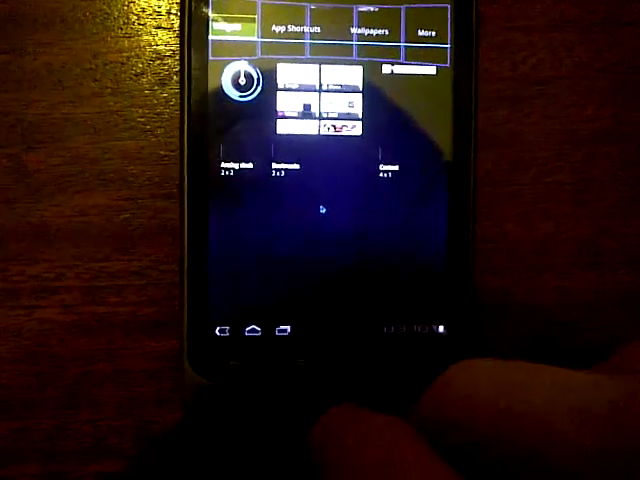
Move the Bookmarks widget, then look at the App Shortcuts and Wallpapers tabs.
mouse_move(319, 100)
left_mouse_down()
mouse_move(335, 240)
mouse_move(323, 236)
left_mouse_up()
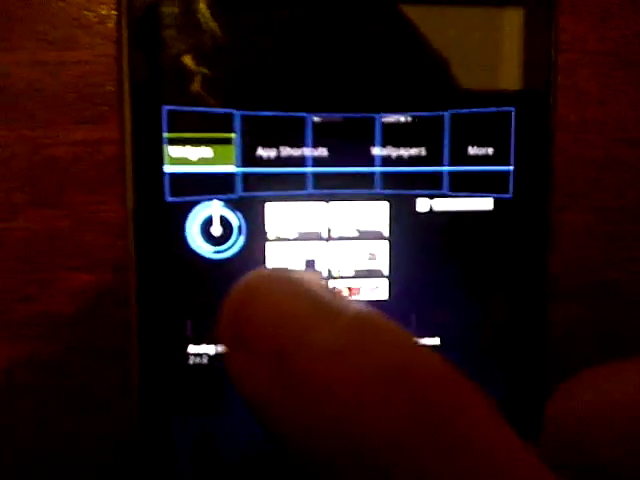
left_click_drag(250, 228, 268, 175)
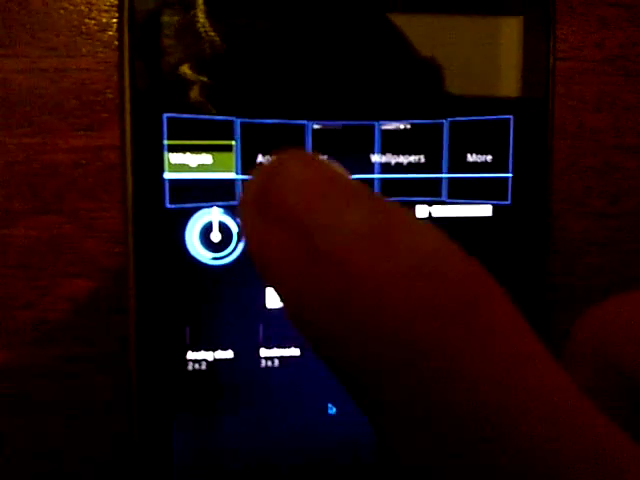
left_click(285, 160)
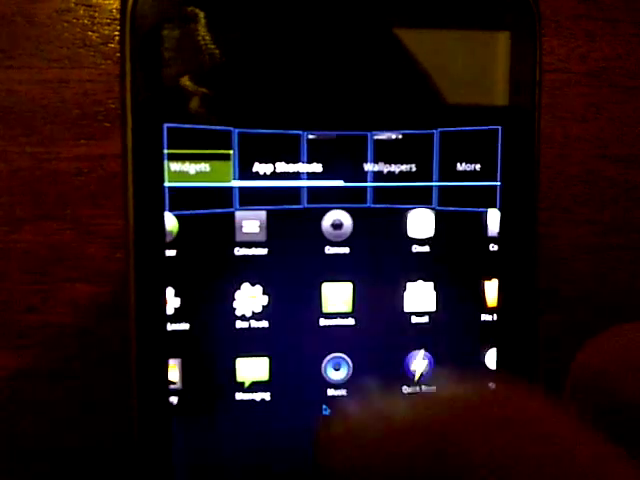
left_click(358, 172)
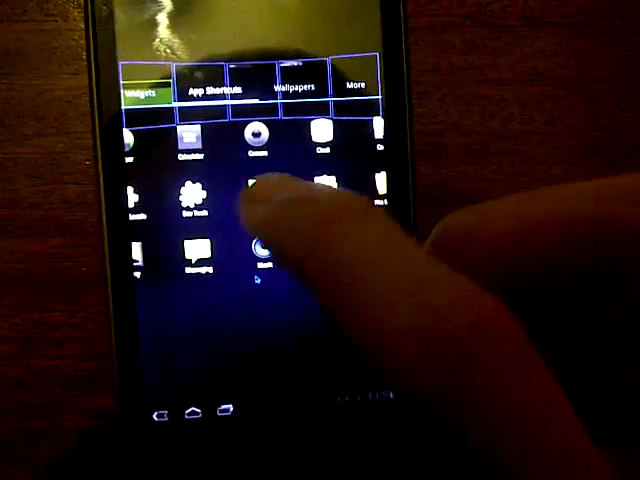
Swipe through the shortcut grid pages: Calendar, Camera, Music, Spare Parts, Superuser, Terminal.
left_click_drag(257, 207, 157, 171)
mouse_move(271, 214)
left_mouse_down()
mouse_move(145, 215)
mouse_move(270, 215)
left_mouse_up()
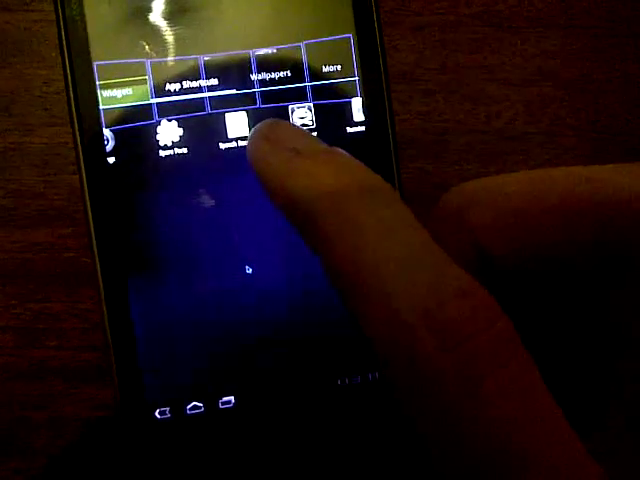
left_click_drag(170, 200, 290, 200)
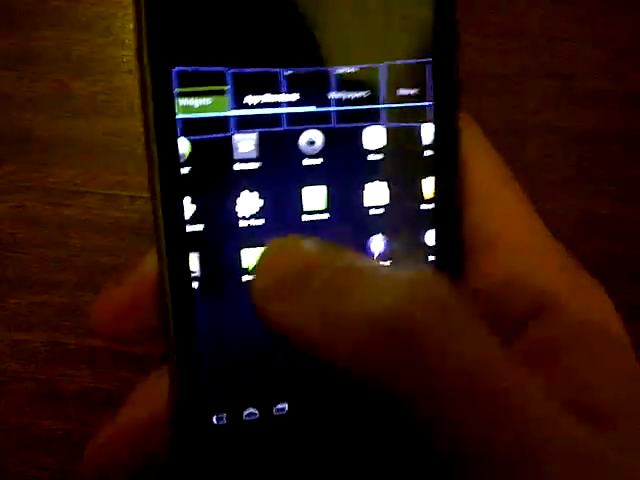
left_click_drag(400, 220, 250, 220)
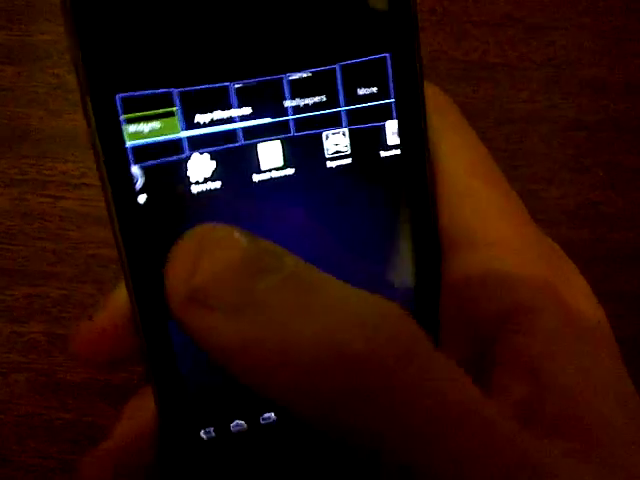